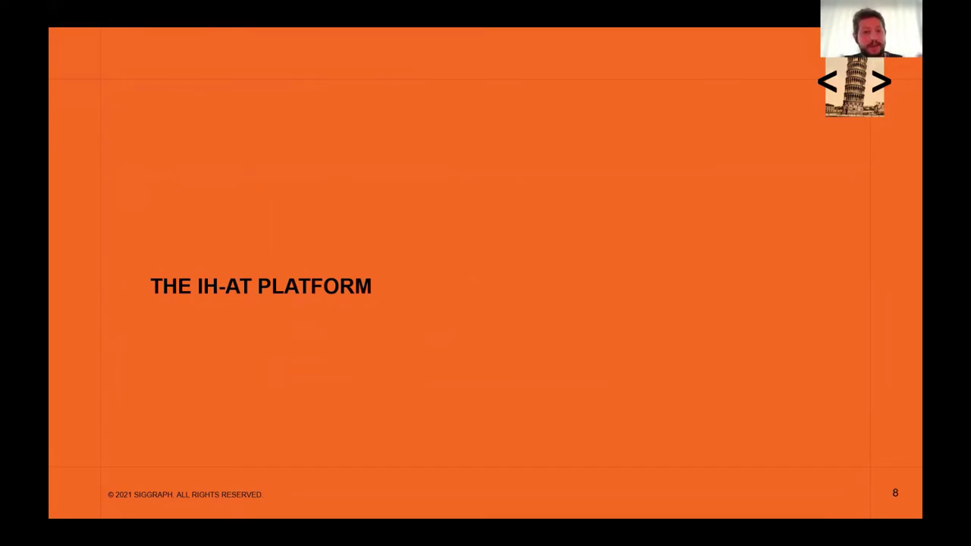
Step: Advance the presentation to the IH-AT platform demo slide
key(Right)
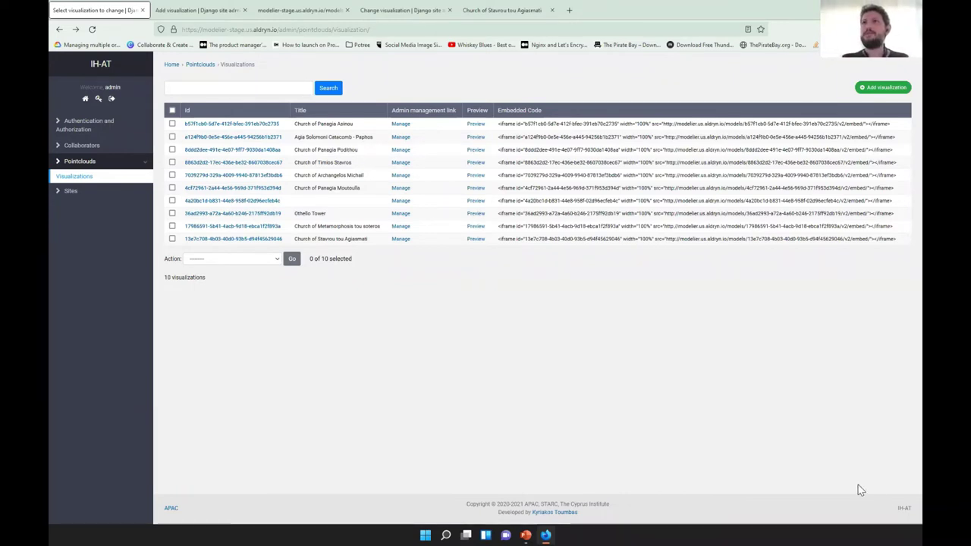
Step: Start a new visualization and add two point cloud entries
click(882, 87)
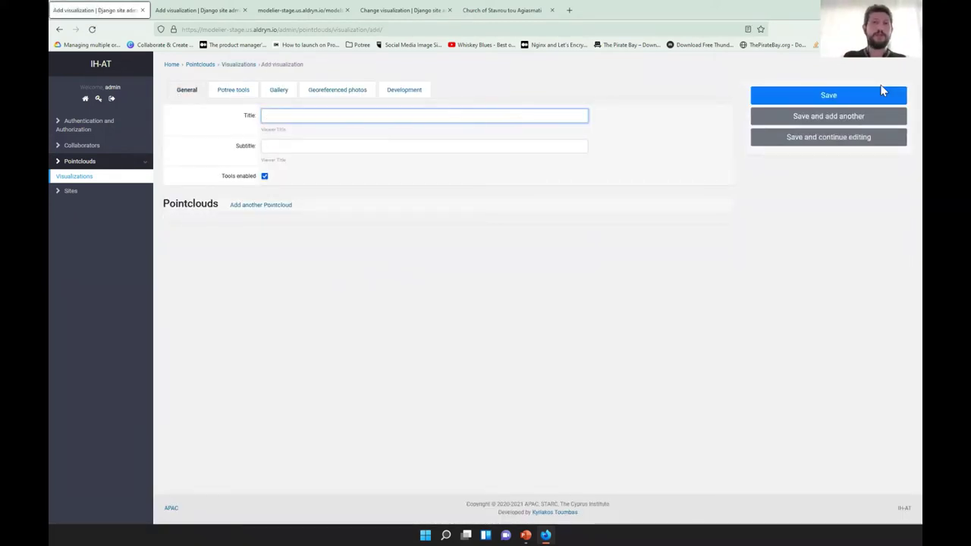
click(285, 119)
click(338, 268)
click(264, 207)
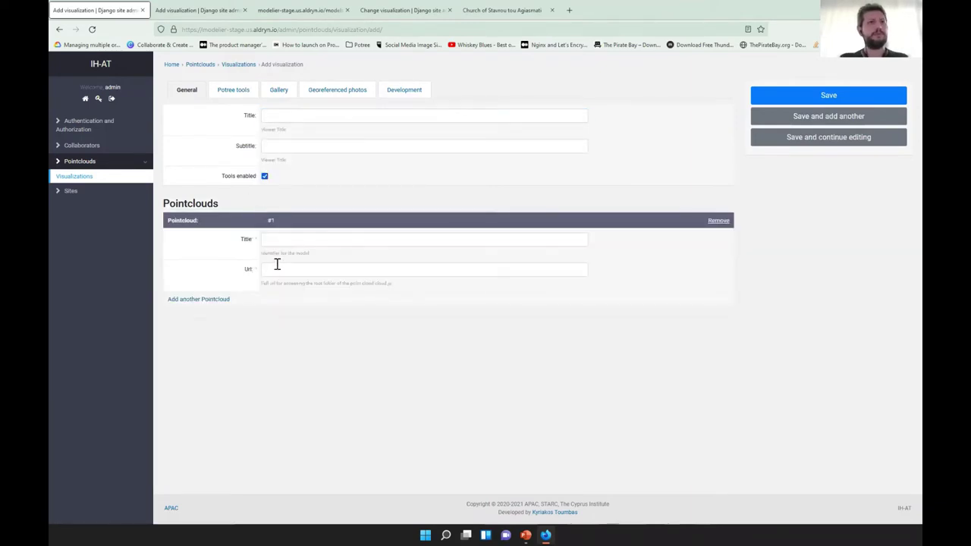
click(225, 301)
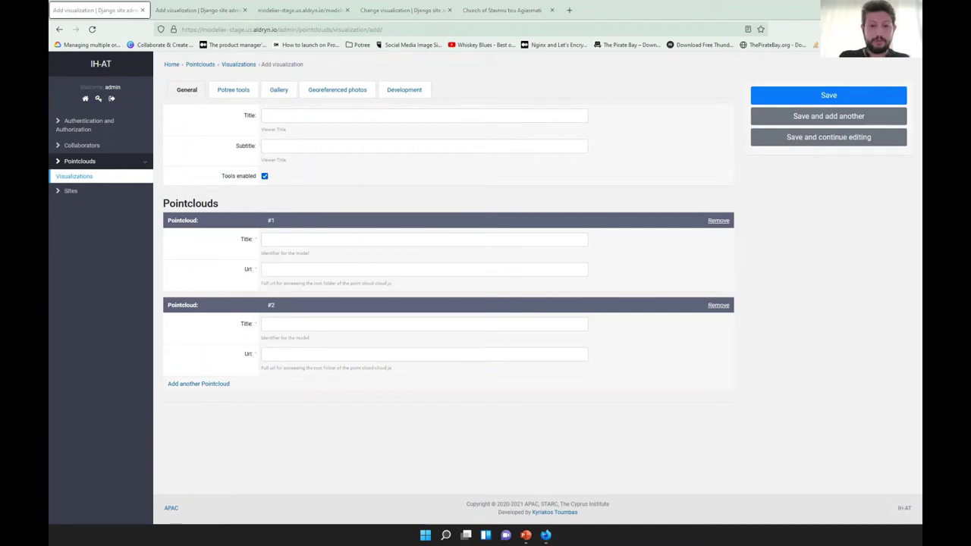
Step: Give point cloud #1 the Asinou naos cloud.js URL and the title 'Demo point cloud'
click(286, 273)
text(https://apac-repository.cyi.ac.cy/3dmodels/panagia_asinou/pointclouds/asinou_naos/cloud.js)
click(343, 240)
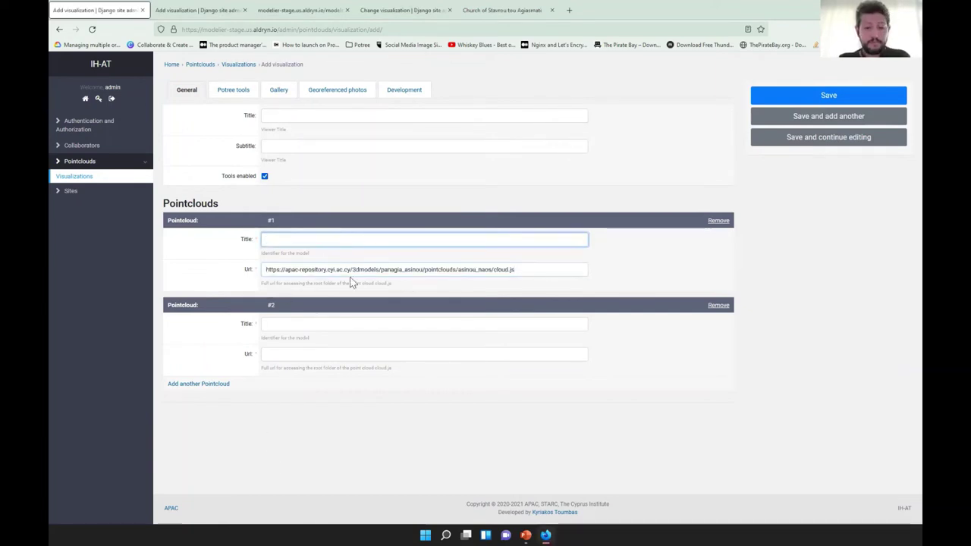
text(Demo)
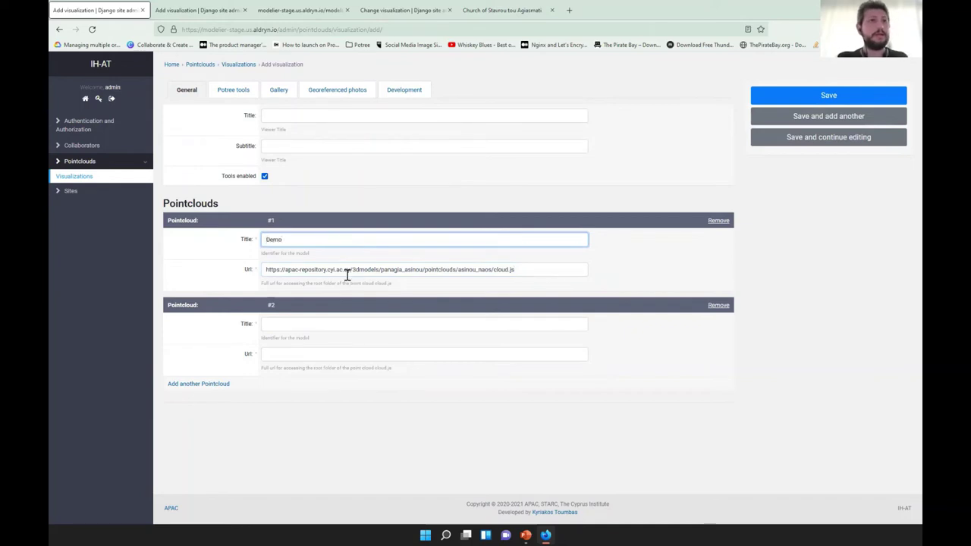
text( point cloud)
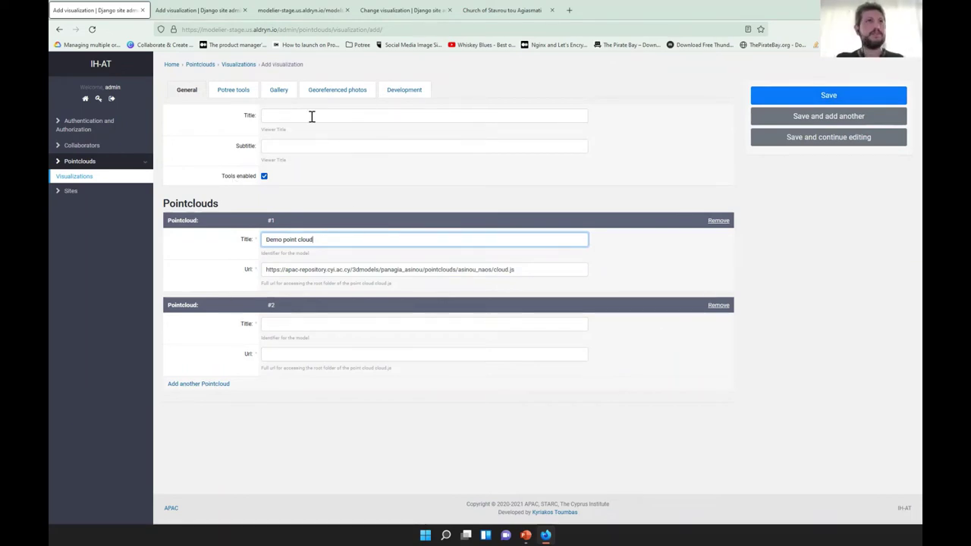
Step: Add three empty Gallery image entries, view Georeferenced photos, then return to General
click(278, 91)
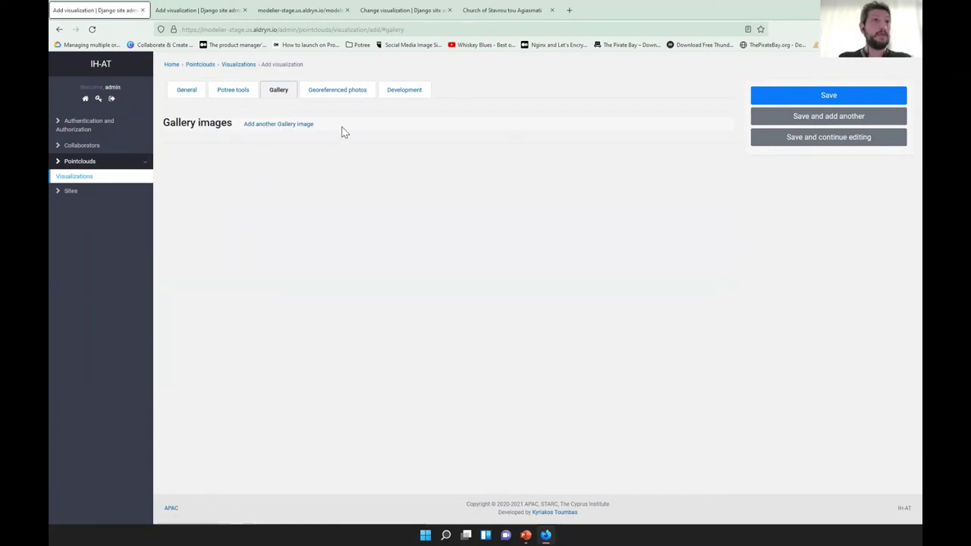
click(298, 131)
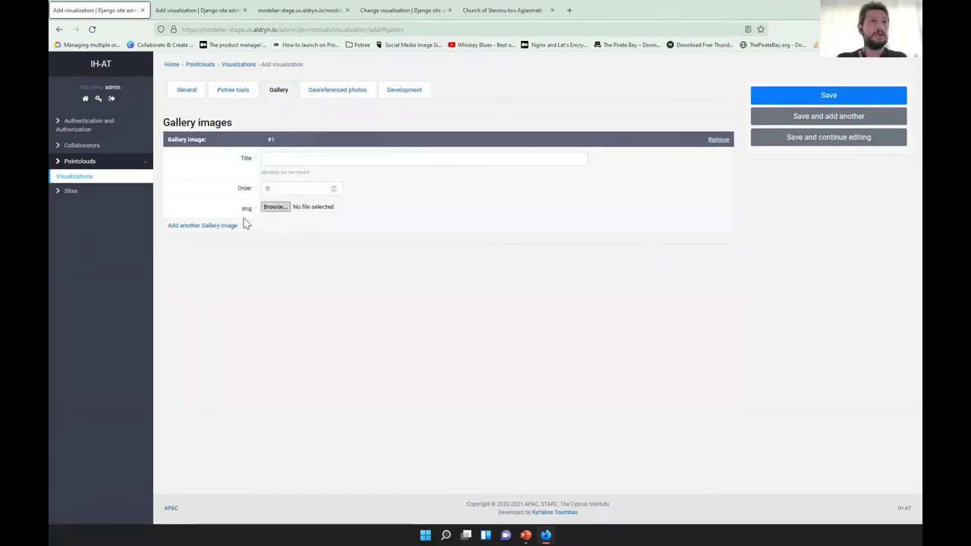
click(203, 226)
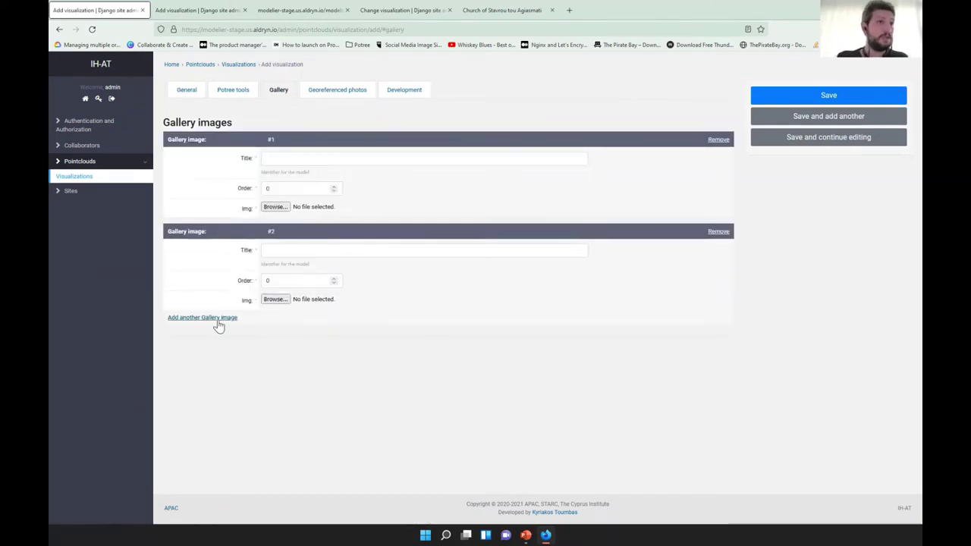
click(218, 320)
click(346, 94)
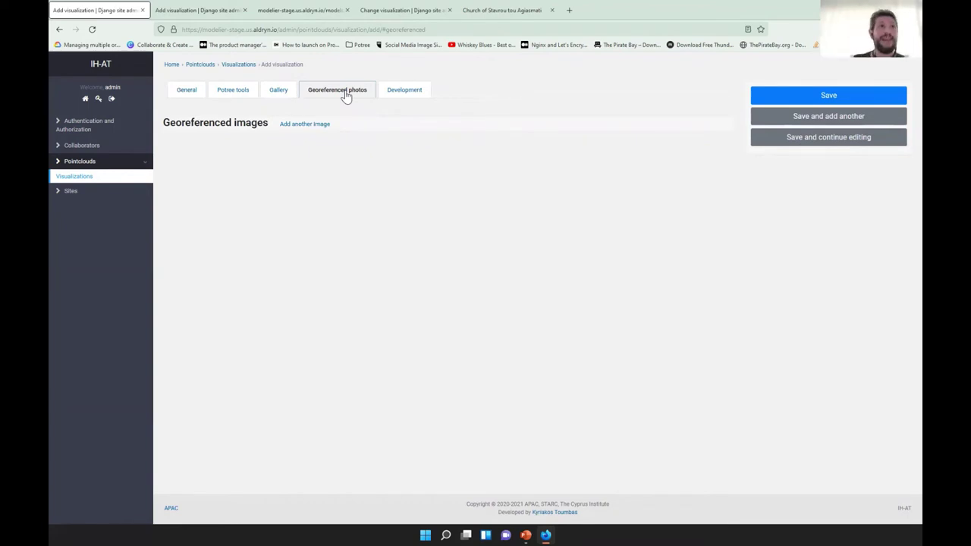
click(188, 93)
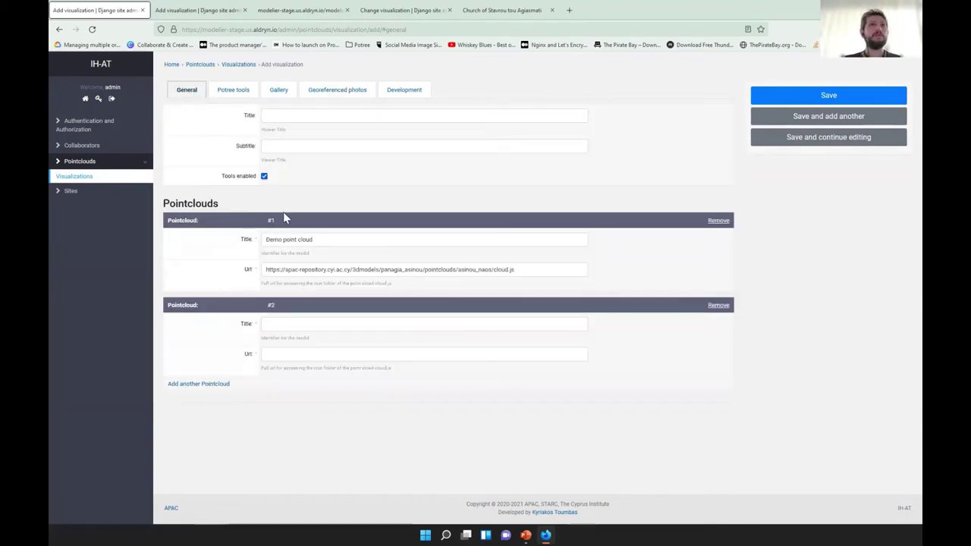
Step: Open the Church of Stavrou tou Agiasmati visualization and review its Naos and External point cloud URLs
click(391, 10)
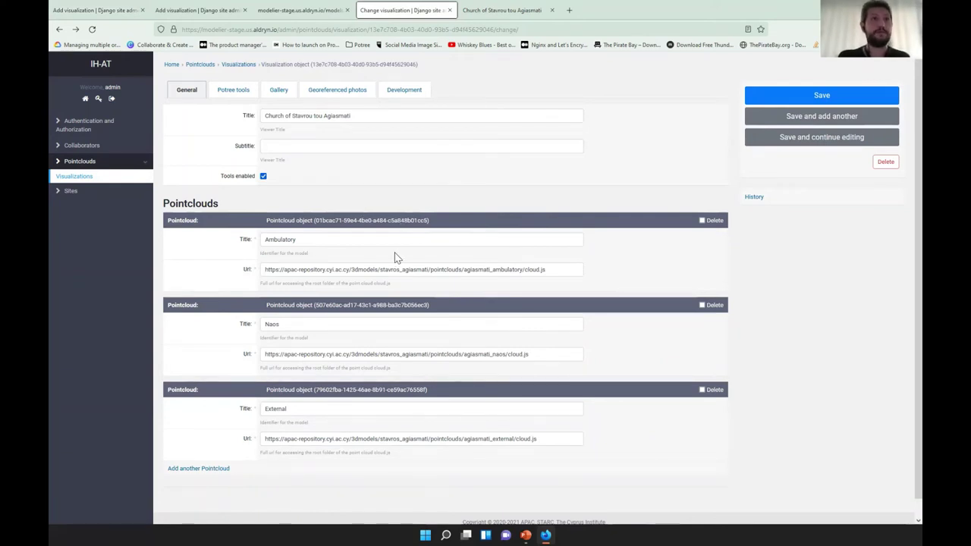
scroll(393, 258, down, 1)
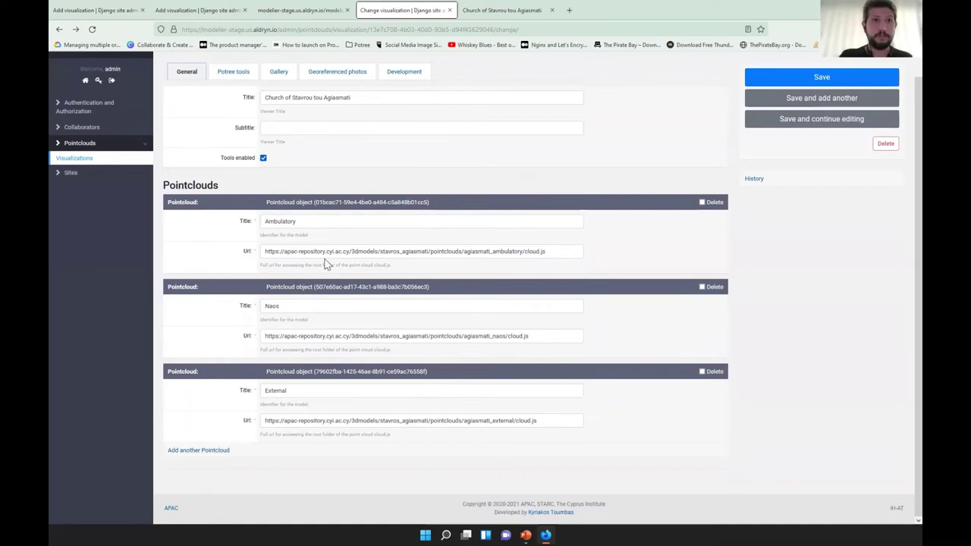
click(334, 338)
click(341, 422)
Step: Review its gallery images and georeferenced depth images, then return to General
click(278, 73)
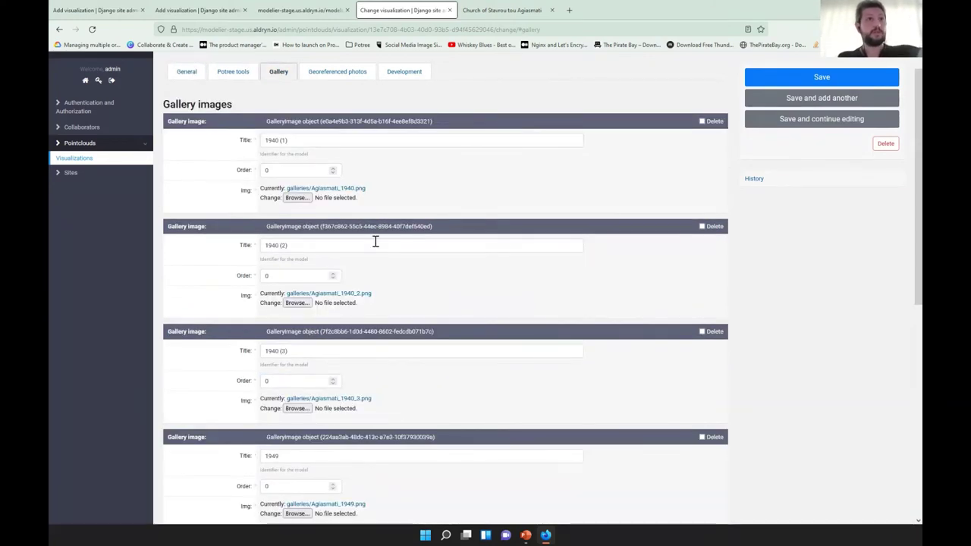
scroll(375, 288, down, 5)
scroll(369, 316, down, 5)
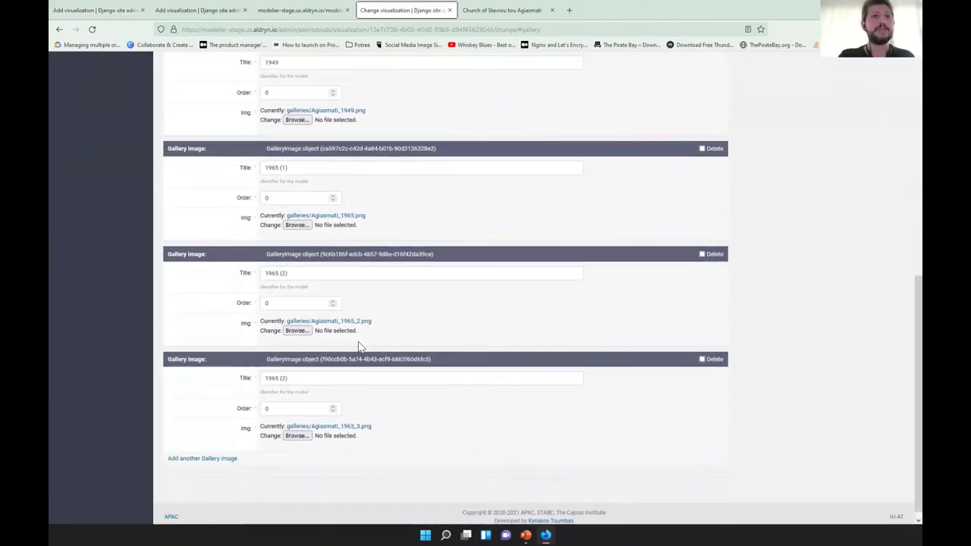
scroll(359, 342, up, 10)
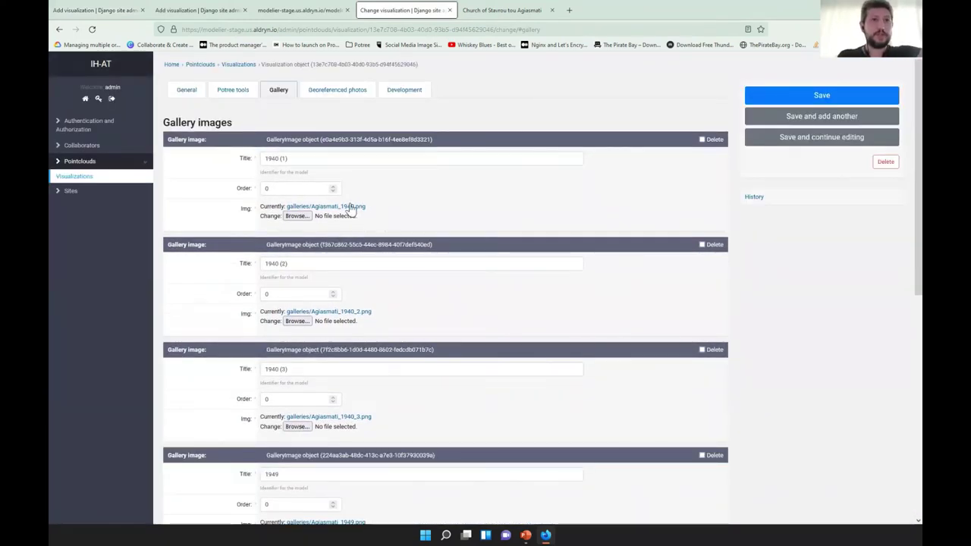
click(346, 97)
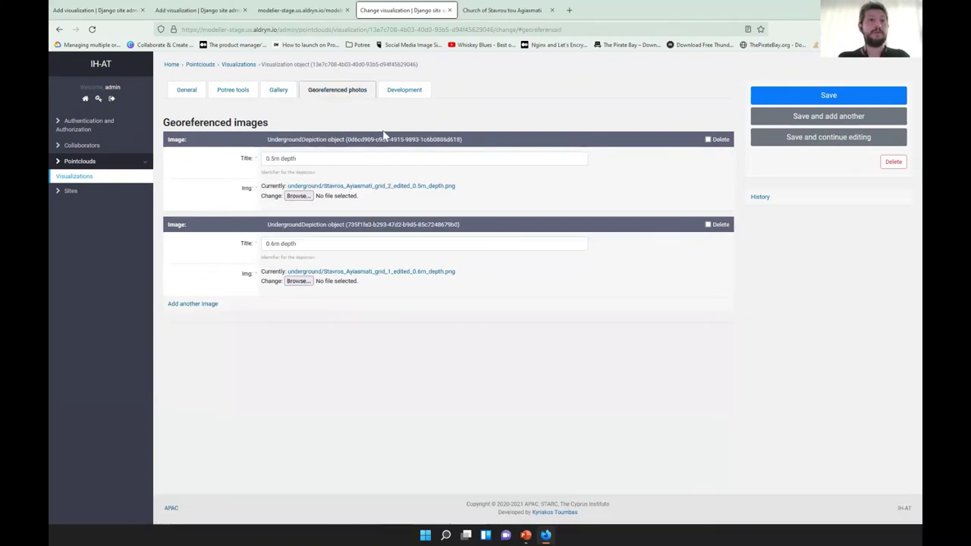
click(194, 90)
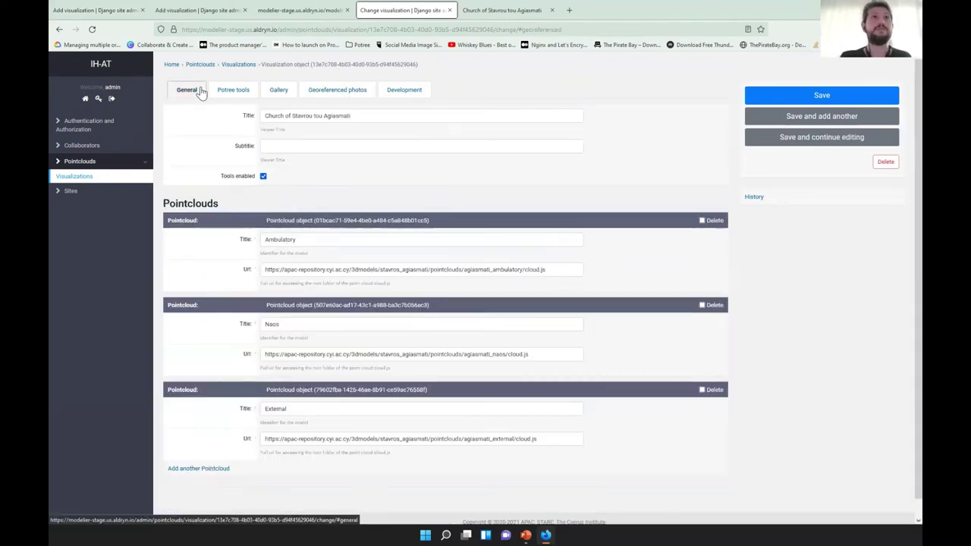
Step: Open the church's Potree viewer, disable Explosion in Admin config and expand Appearance
click(502, 11)
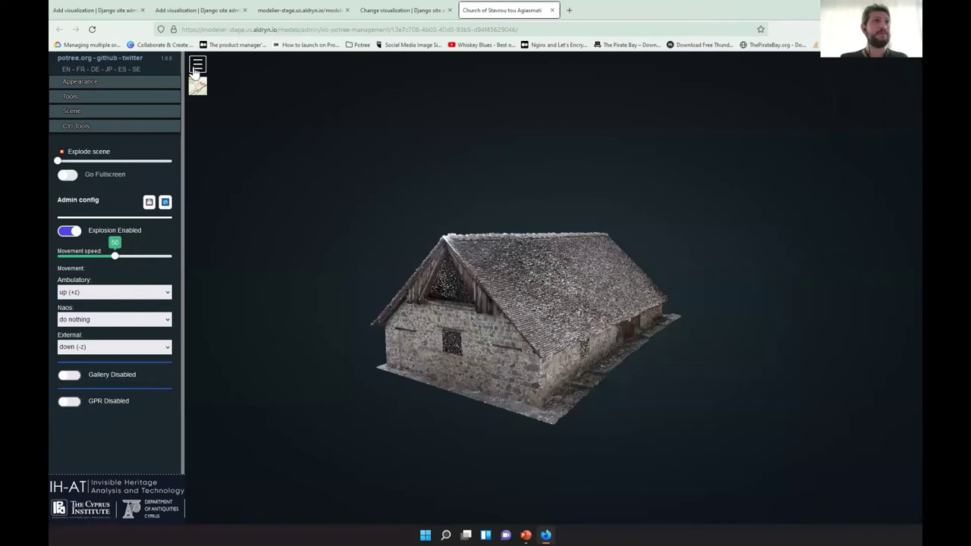
click(79, 238)
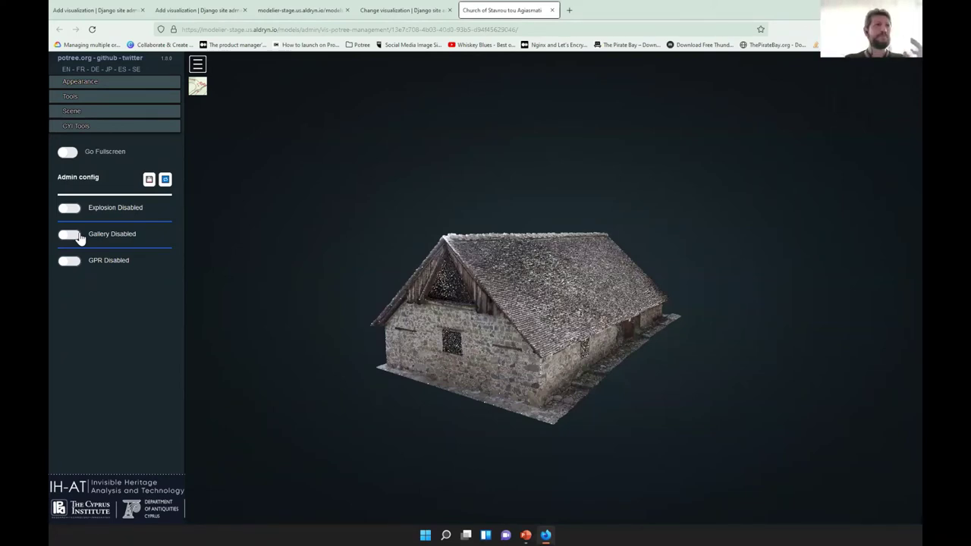
click(106, 87)
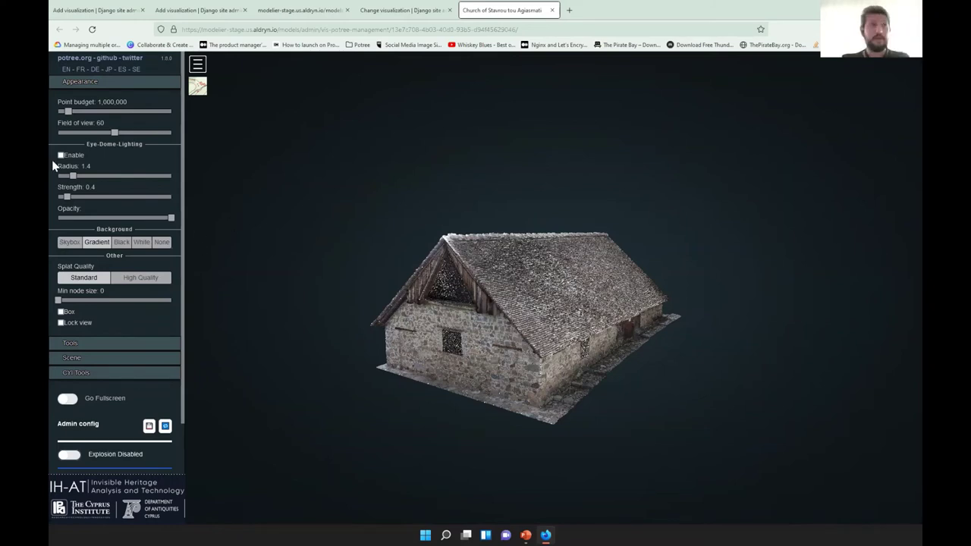
Step: Set field of view to 53, enable eye-dome lighting at radius 2.2, and collapse Appearance
drag(114, 133, 105, 134)
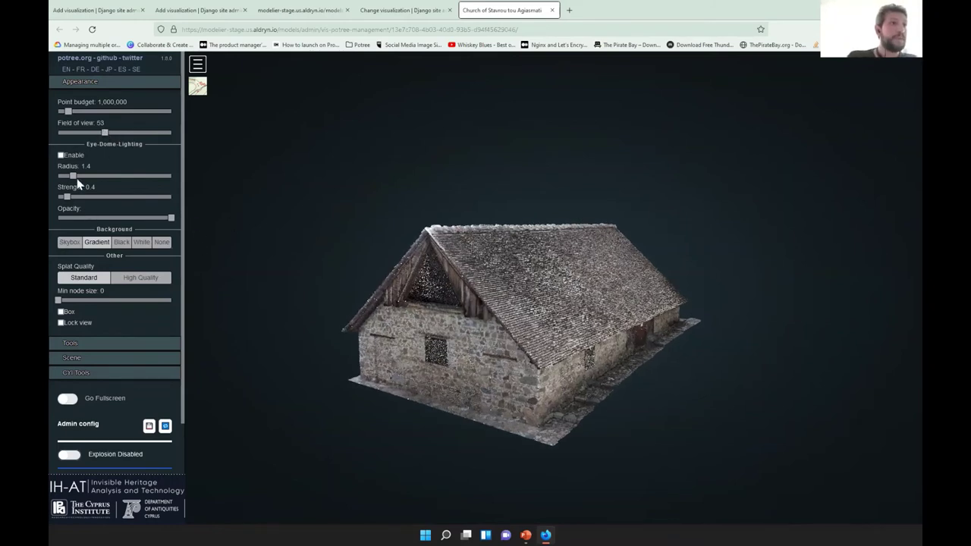
drag(96, 176, 101, 176)
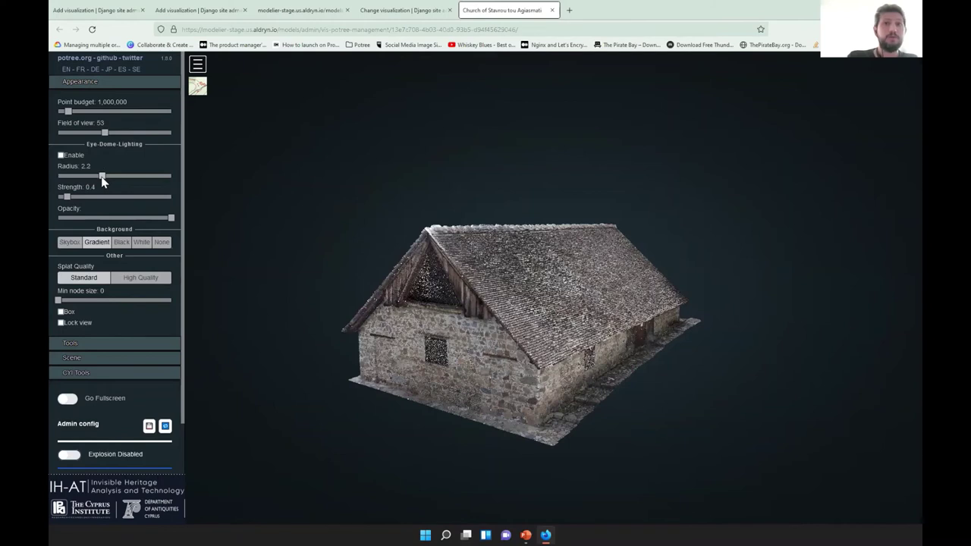
click(62, 155)
click(63, 155)
click(62, 155)
scroll(120, 344, down, 3)
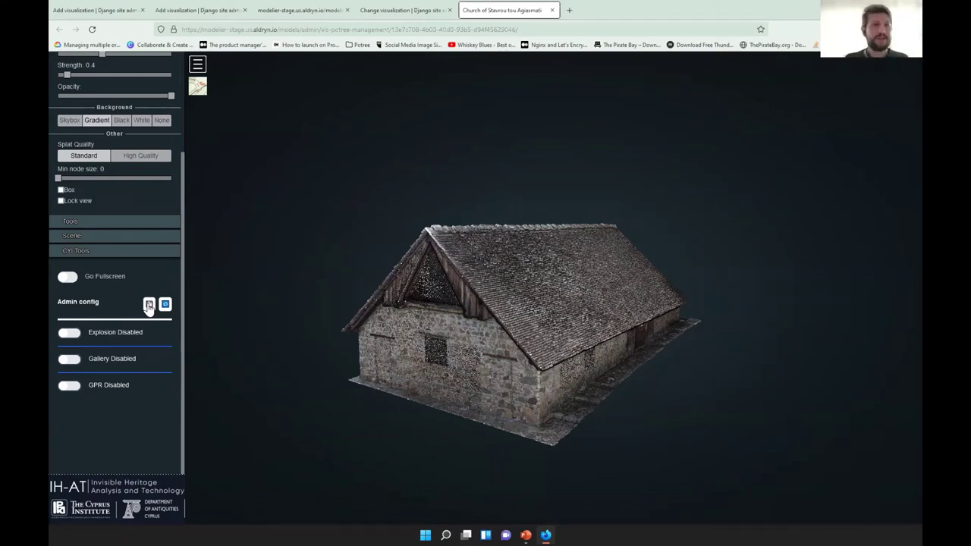
scroll(111, 245, up, 2)
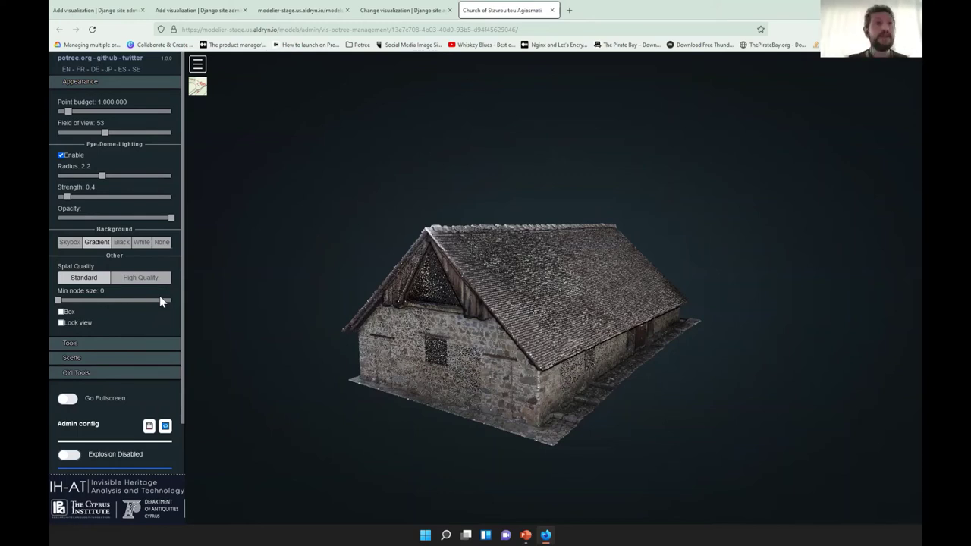
click(97, 87)
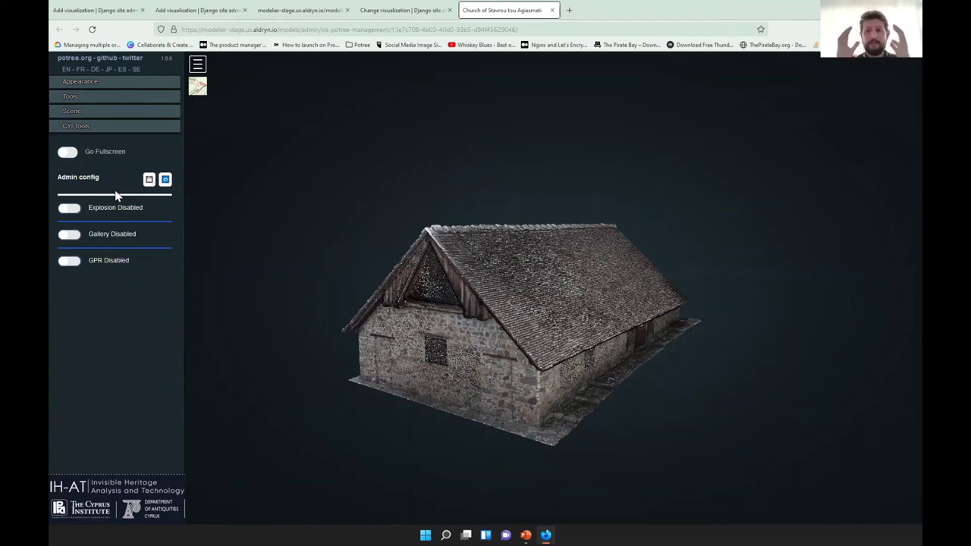
Step: Re-enable Explosion and test the Explode scene slider, then collapse the pieces back together
click(75, 211)
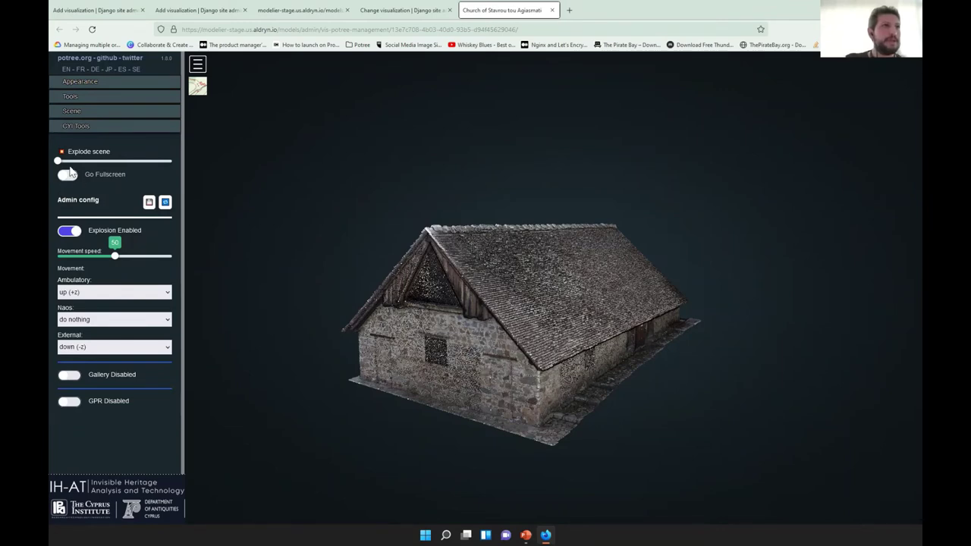
drag(66, 164, 78, 166)
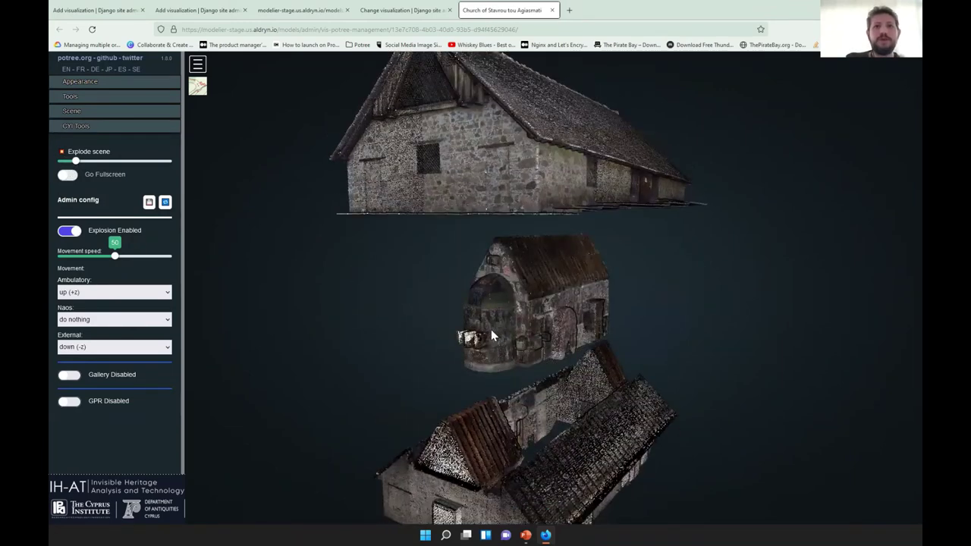
drag(491, 329, 343, 249)
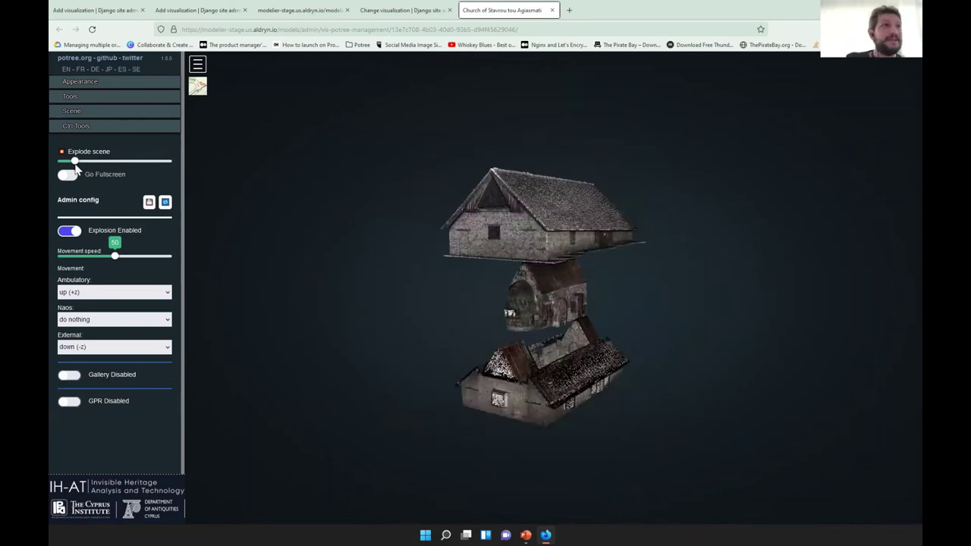
drag(94, 162, 71, 163)
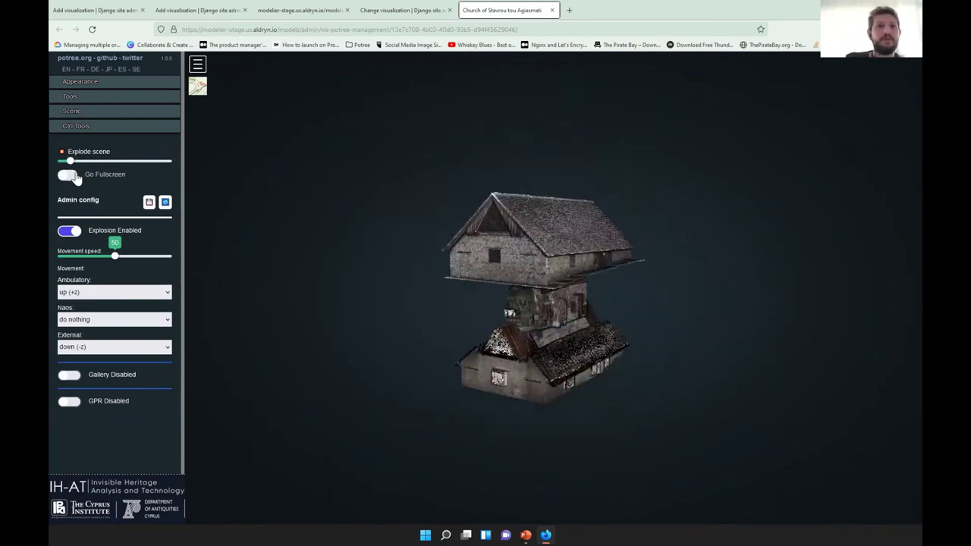
key(Left)
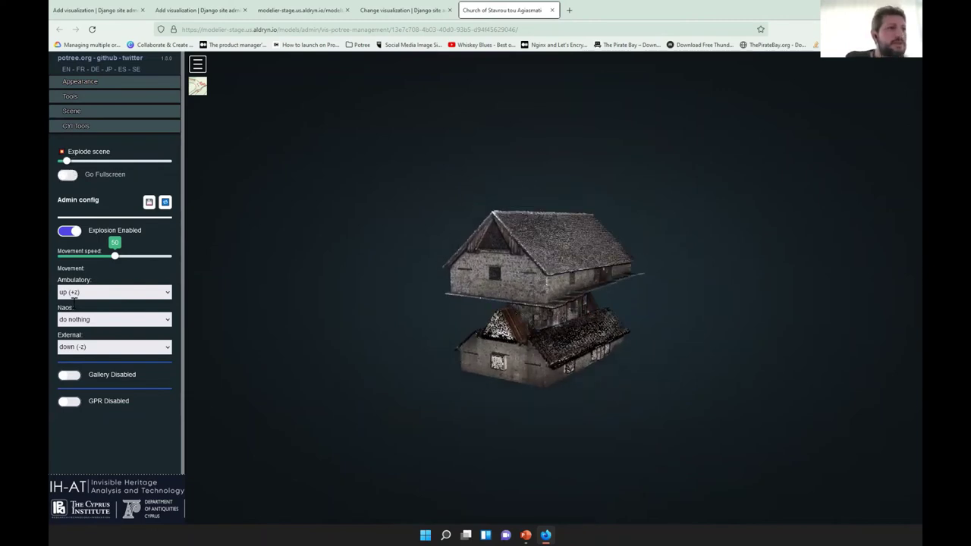
key(Left)
Step: Set Ambulatory to 'right (+x)' and External to 'left (-x)', then preview the explosion
click(91, 292)
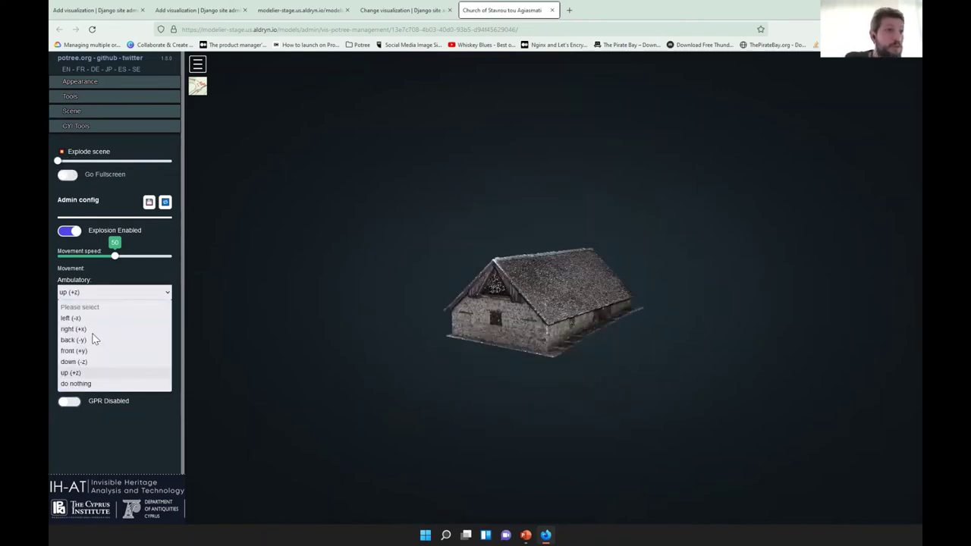
click(94, 328)
click(94, 348)
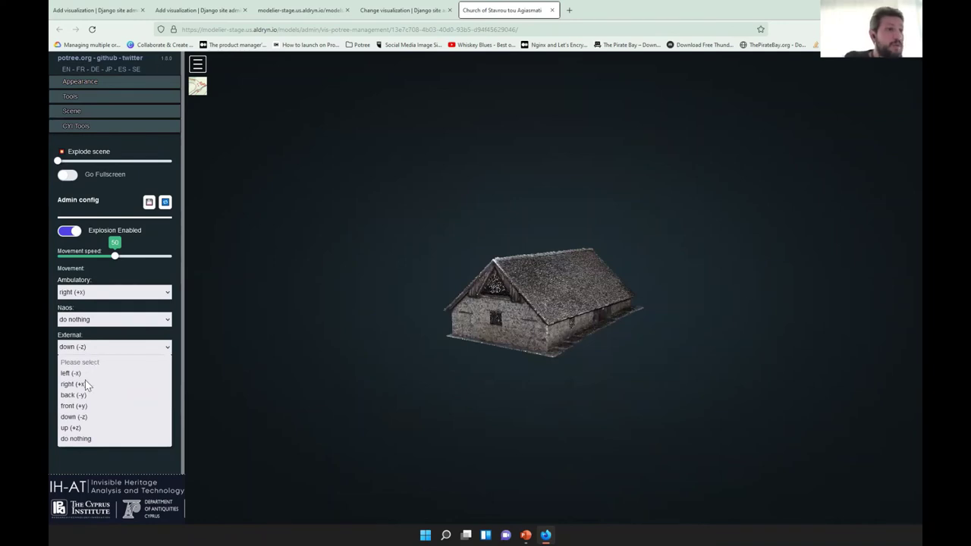
click(85, 373)
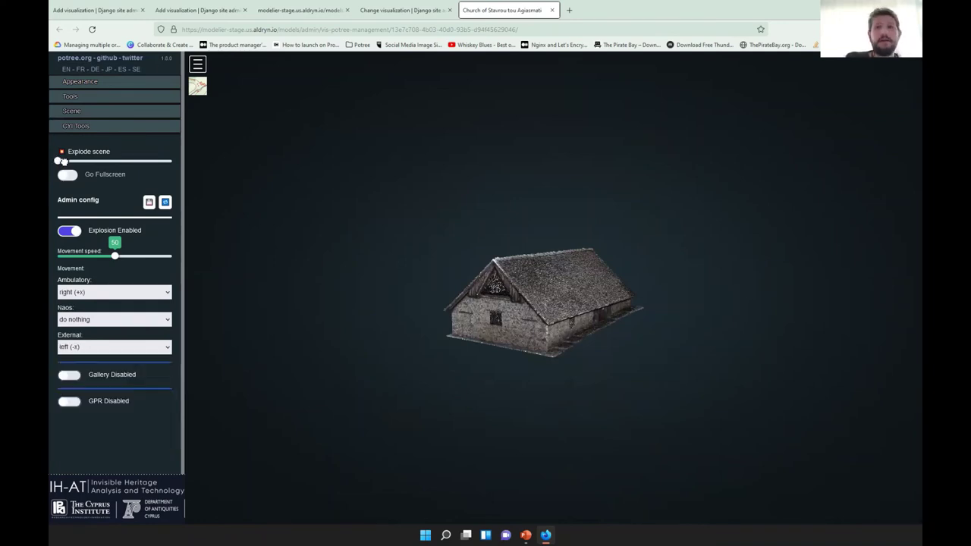
drag(63, 161, 47, 174)
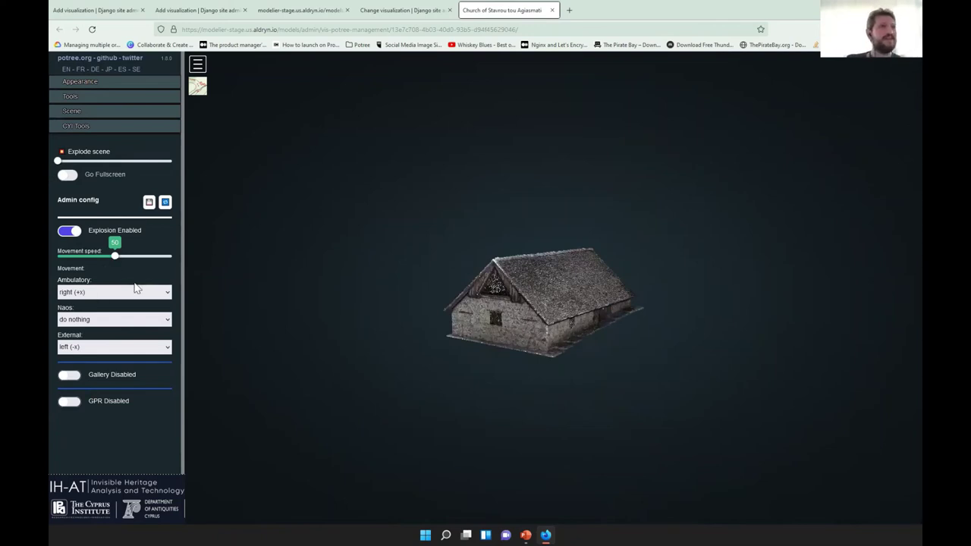
Step: Disable Explosion, enable Gallery, and overlay photos 1940 (1) and 1940 (2) with adjusted opacity
click(69, 235)
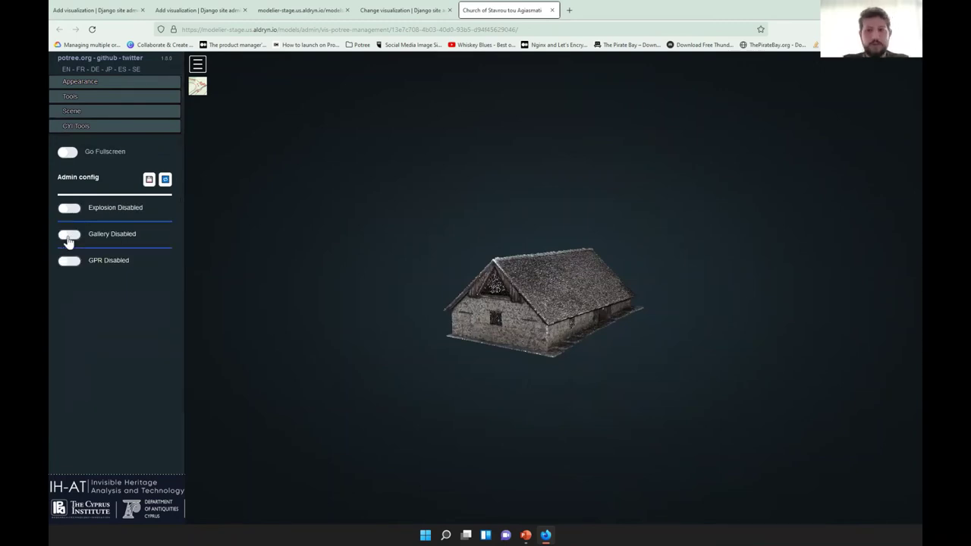
click(68, 235)
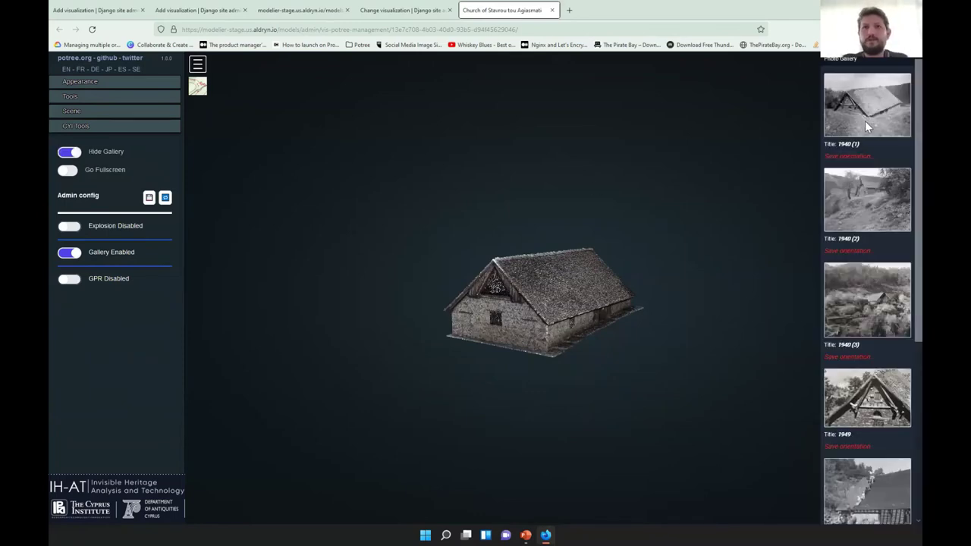
click(865, 123)
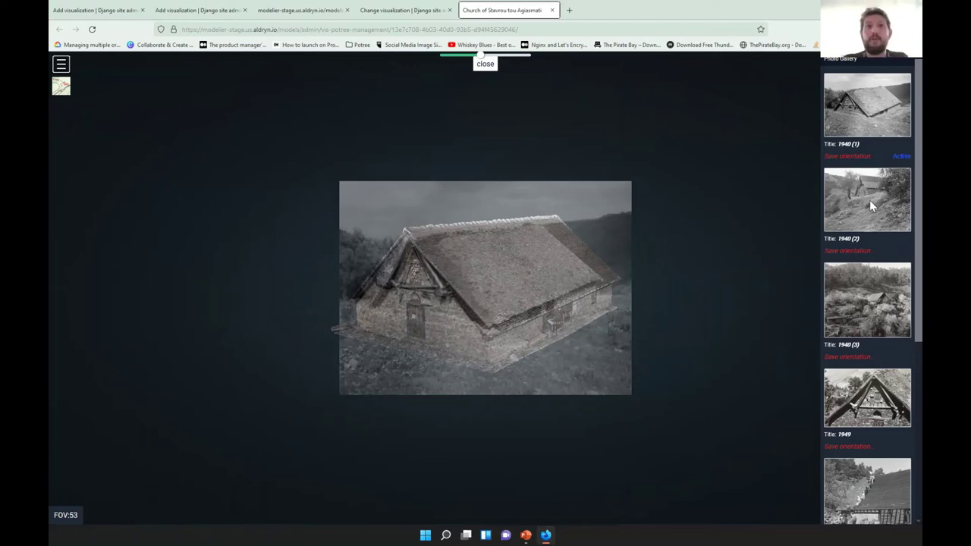
click(870, 202)
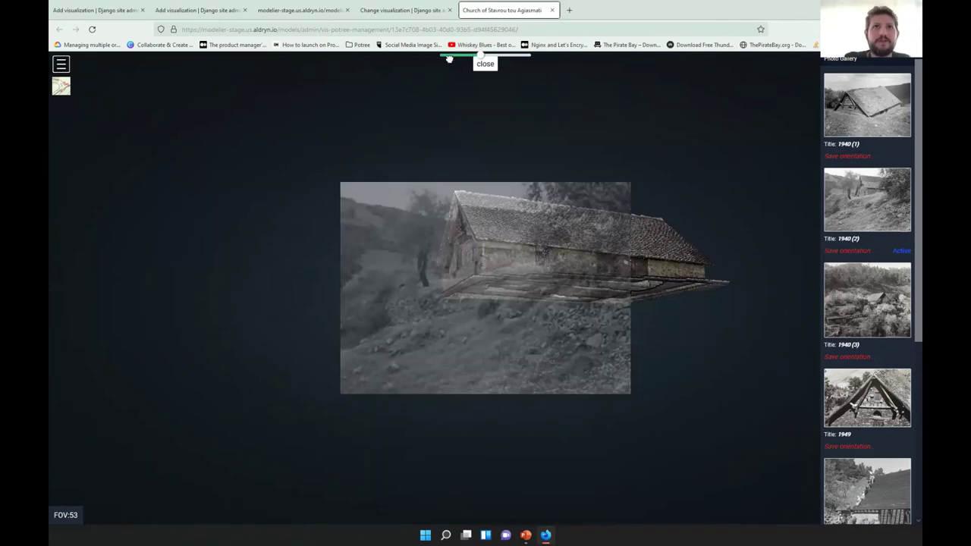
drag(449, 59, 490, 57)
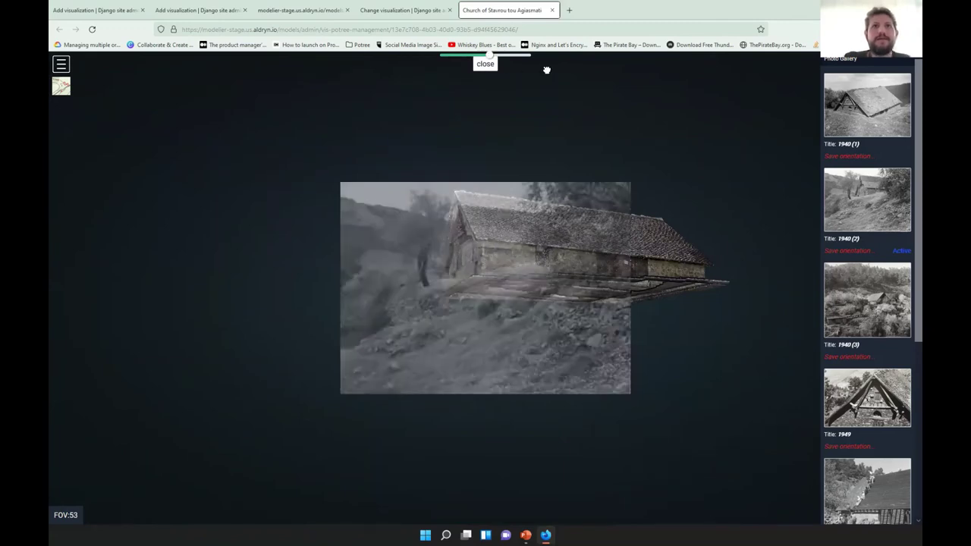
drag(546, 70, 480, 87)
Step: Overlay photo 1940 (3), fade it and align the church model to it, then close
click(874, 317)
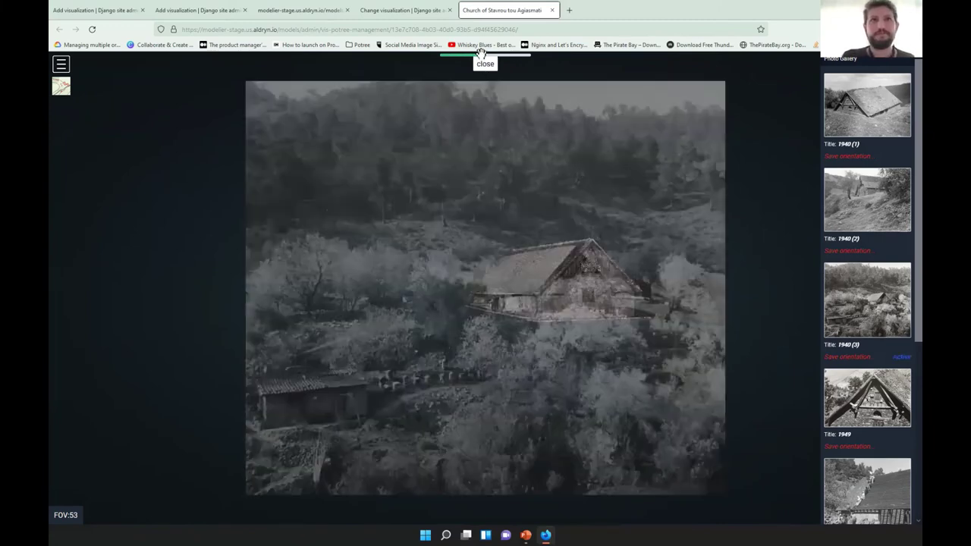
drag(479, 54, 516, 63)
click(466, 59)
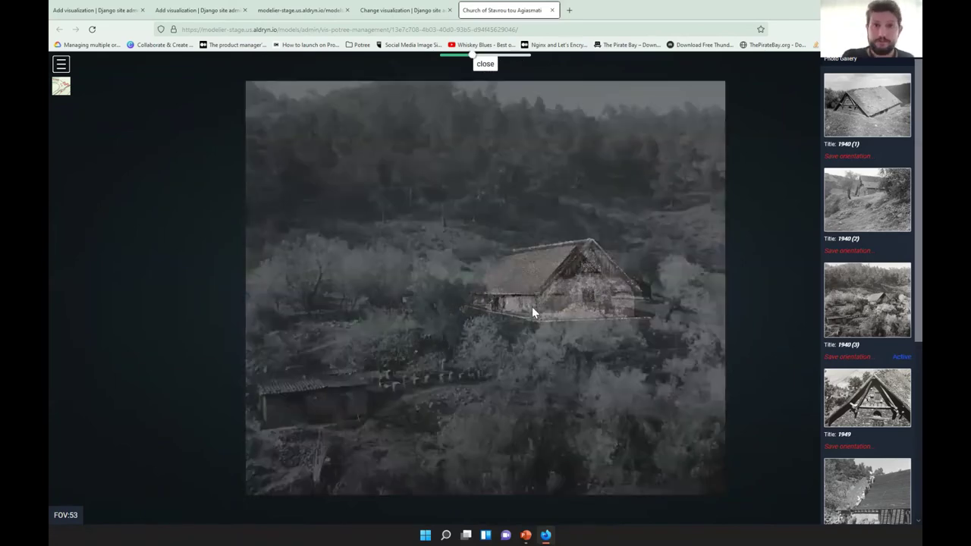
drag(534, 288, 599, 299)
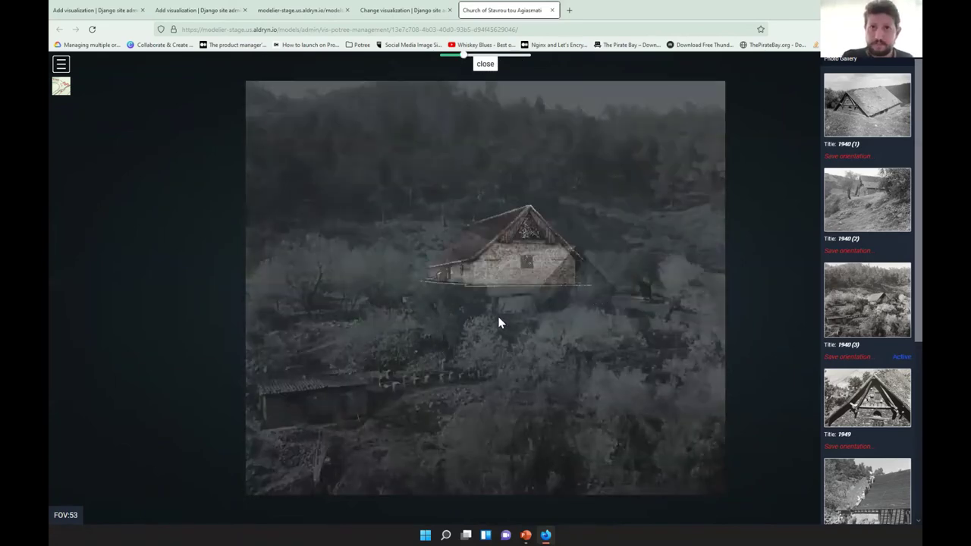
drag(499, 321, 480, 250)
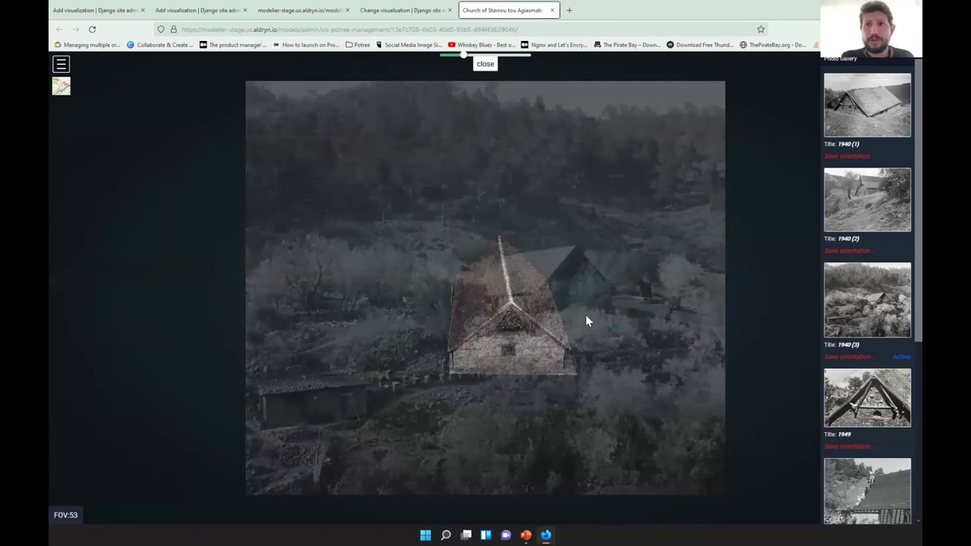
click(487, 70)
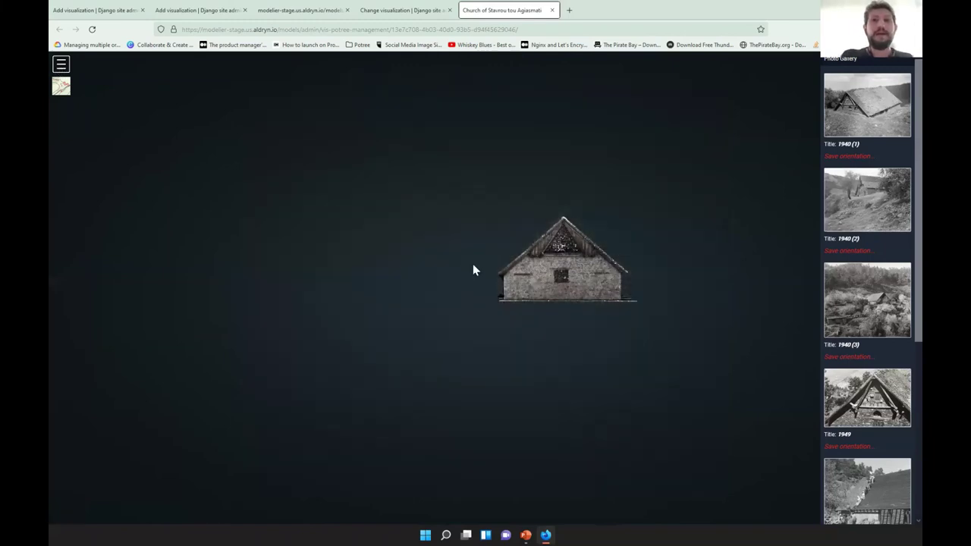
Step: Turn off Gallery, enable GPR and show the 0.5m depth GPR mesh
click(60, 65)
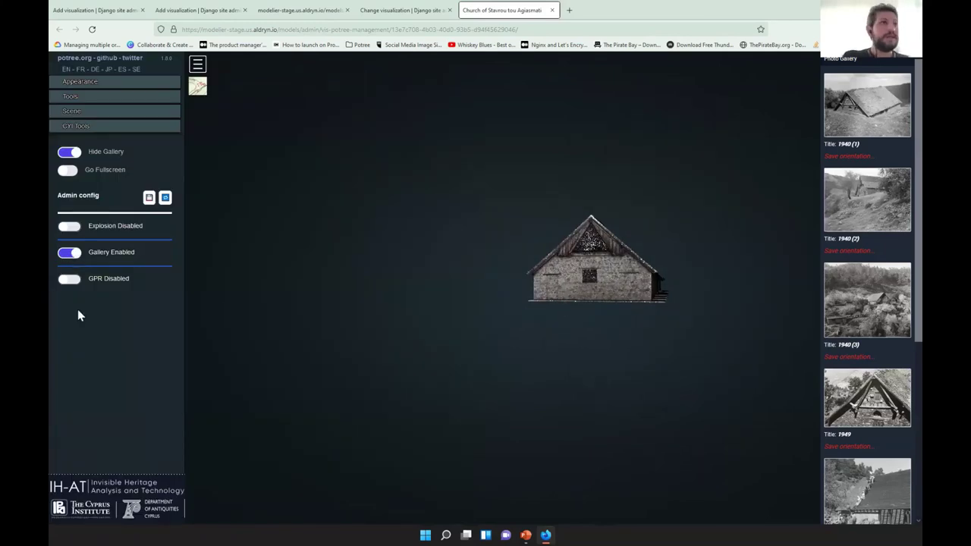
click(65, 262)
click(63, 264)
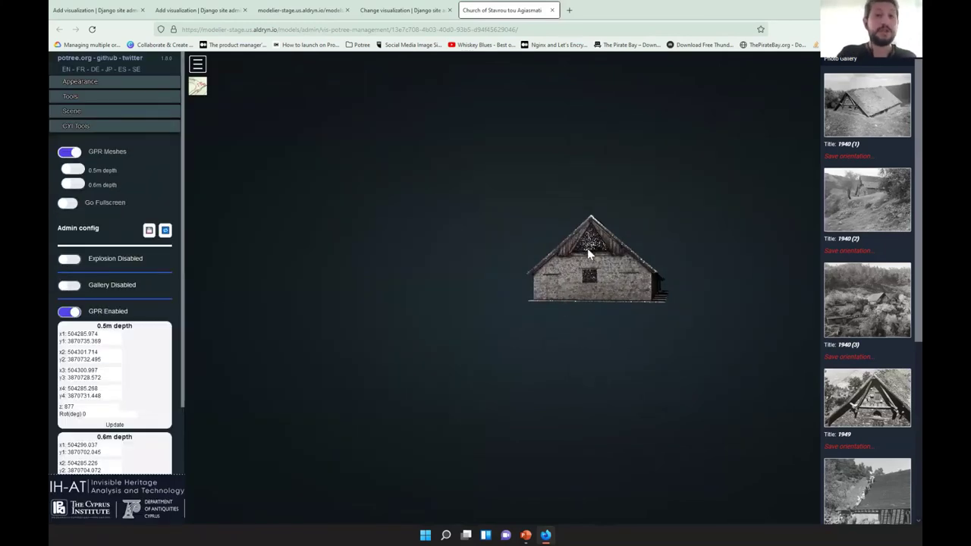
click(73, 171)
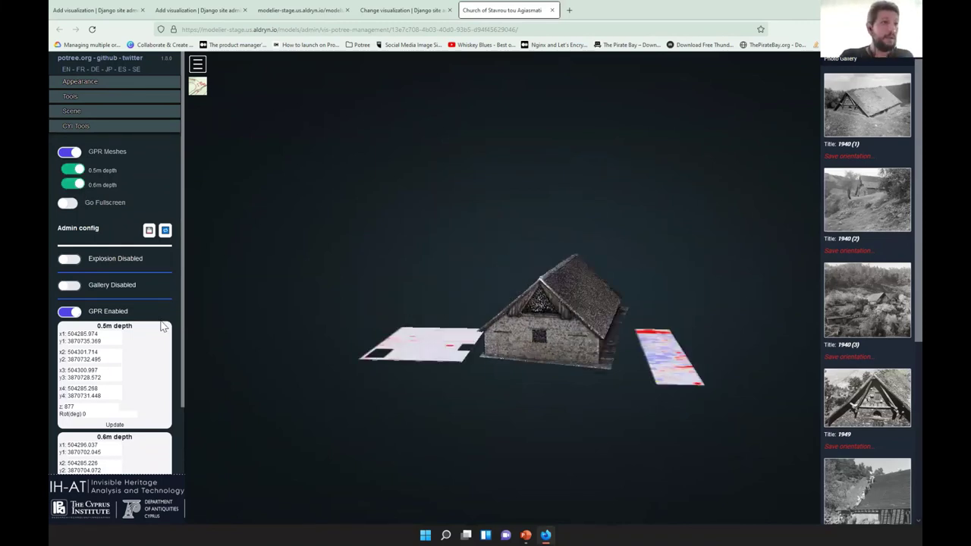
Step: Inspect the 0.5m depth mesh's y1 coordinate field, then switch GPR off
scroll(161, 326, down, 2)
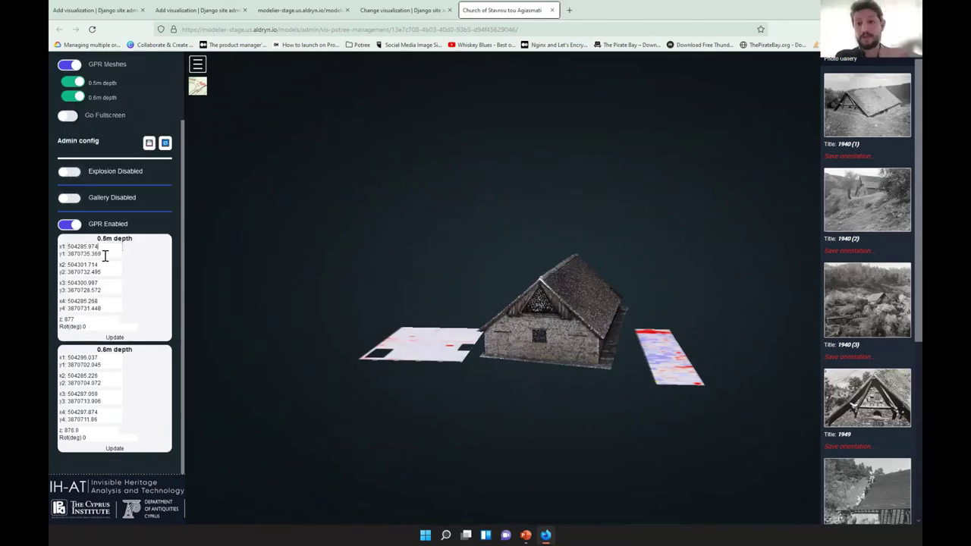
click(106, 255)
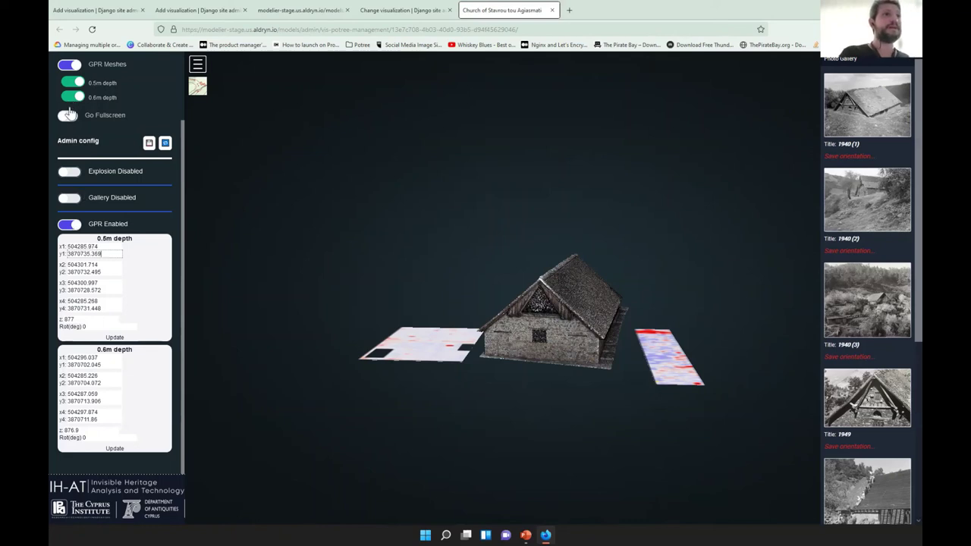
scroll(72, 112, up, 1)
scroll(76, 243, down, 1)
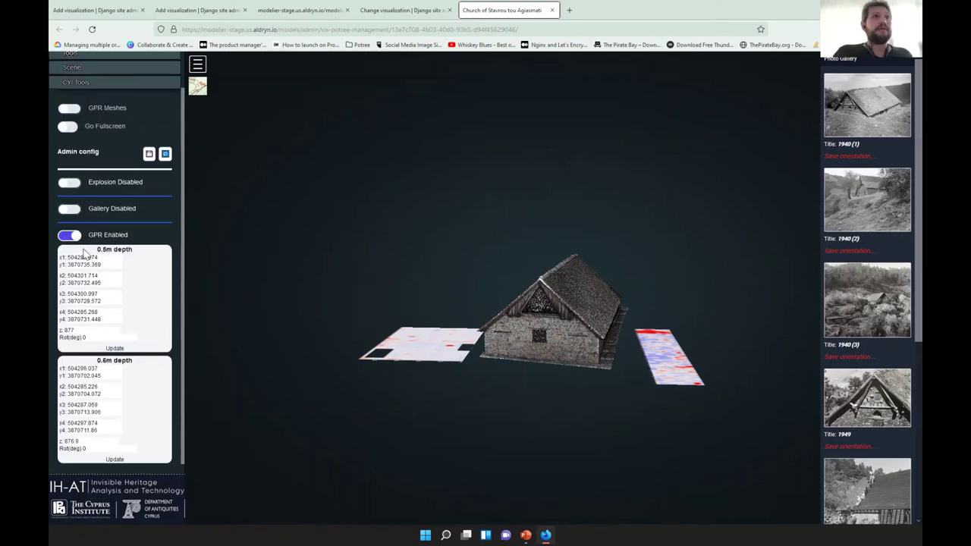
click(70, 234)
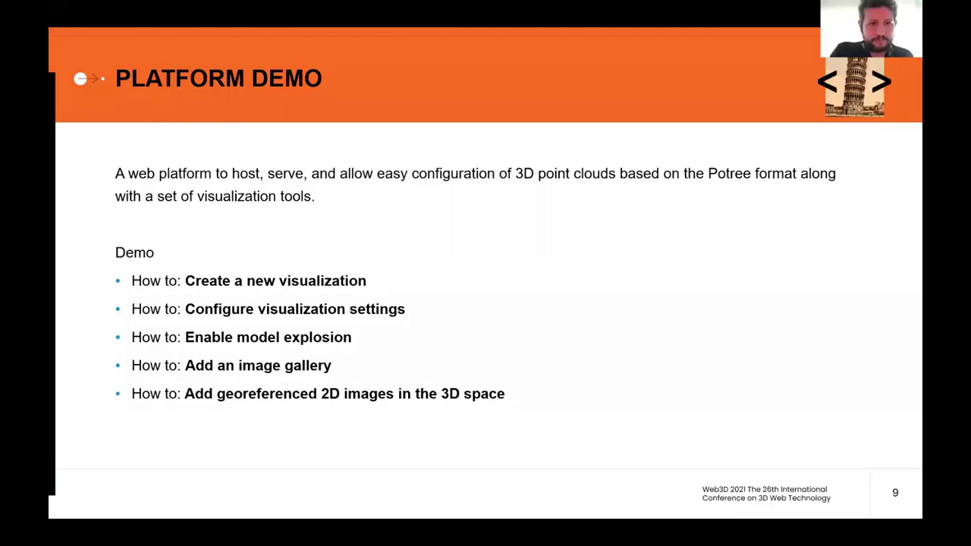
Step: Advance through the Development Framework slide to the closing Thank You slide
key(Right)
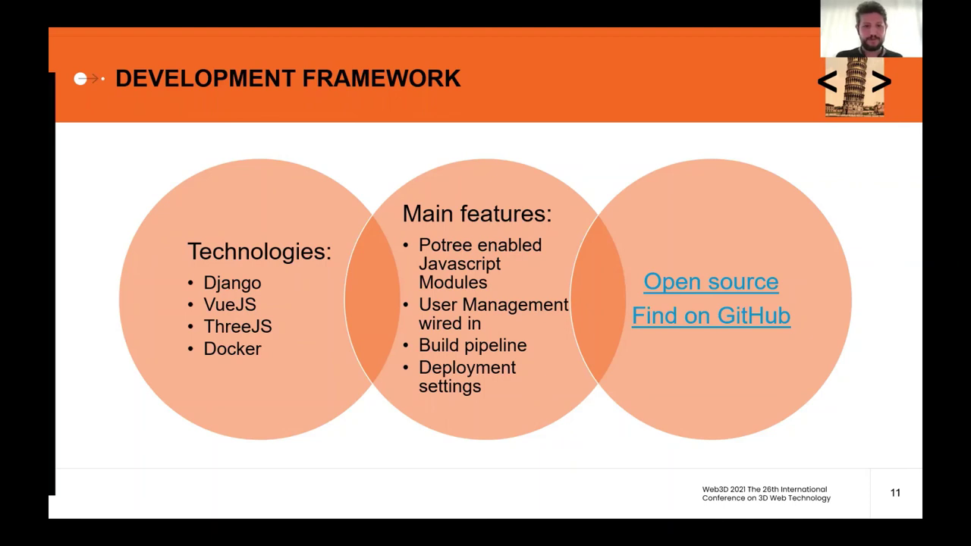
key(Right)
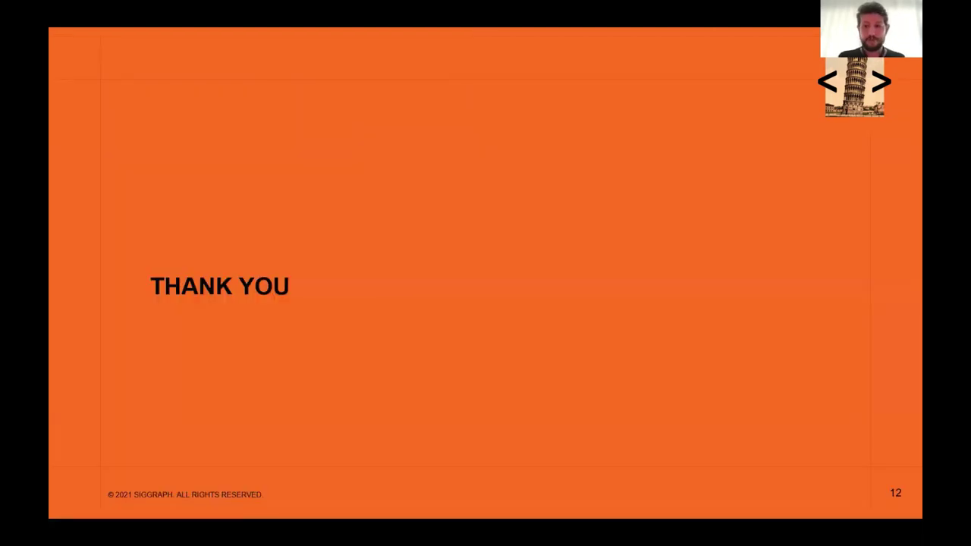